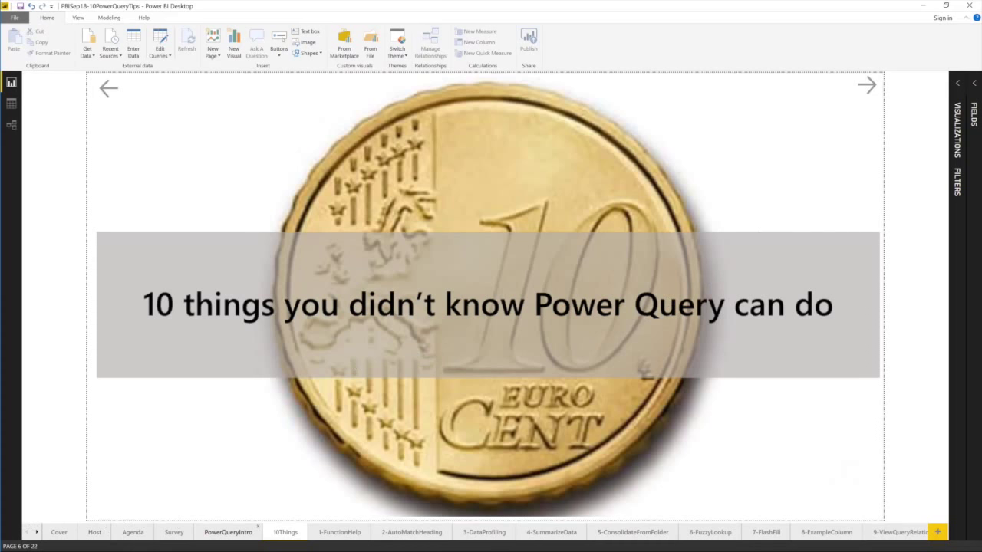
- Switch to the 1-FunctionHelp report page and bring up the Get Data source list
click(331, 534)
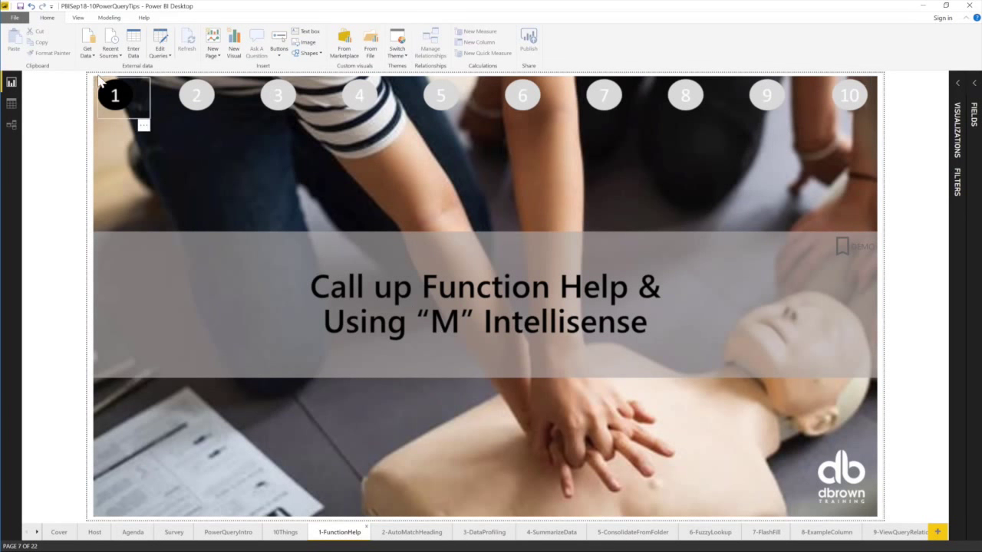
click(90, 54)
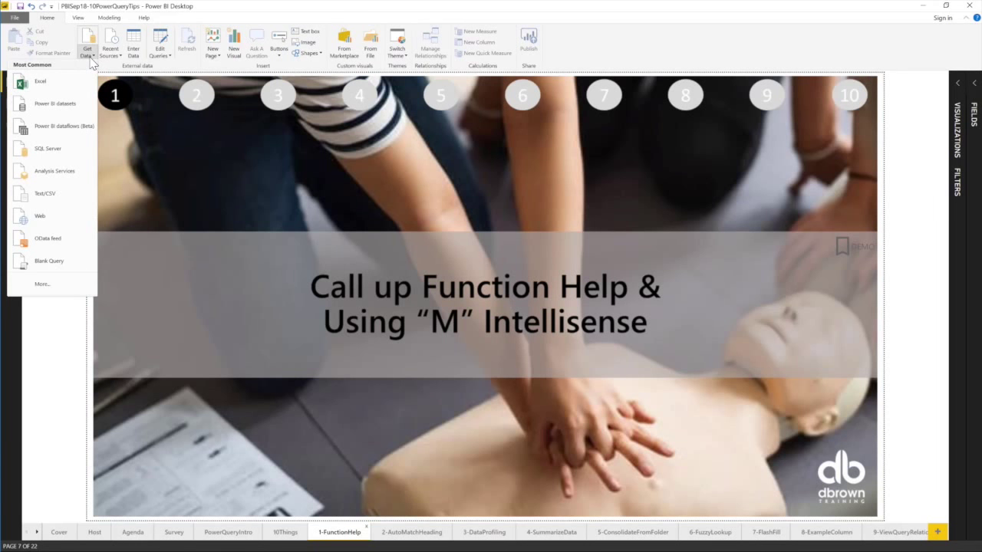
- Create a blank query whose formula is = #shared
click(47, 262)
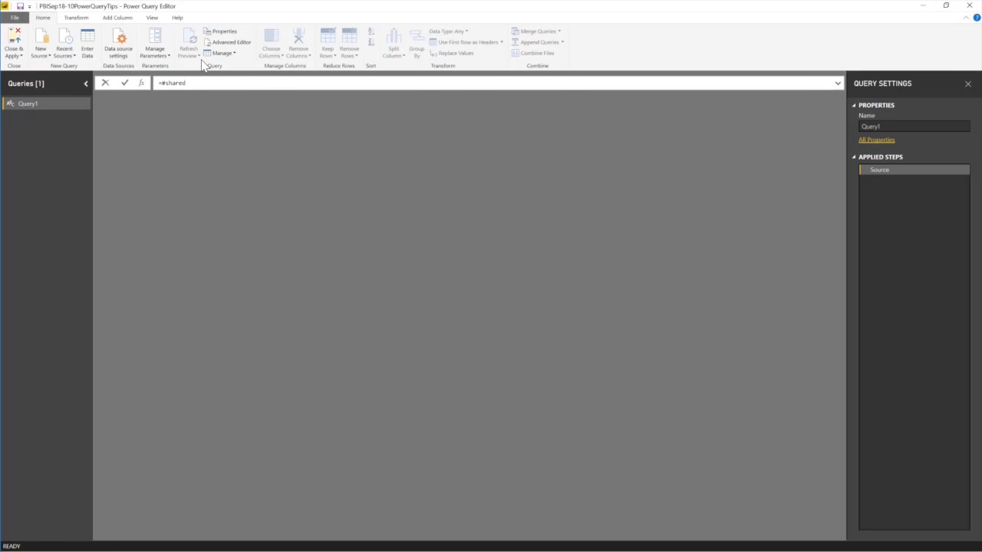
key(Return)
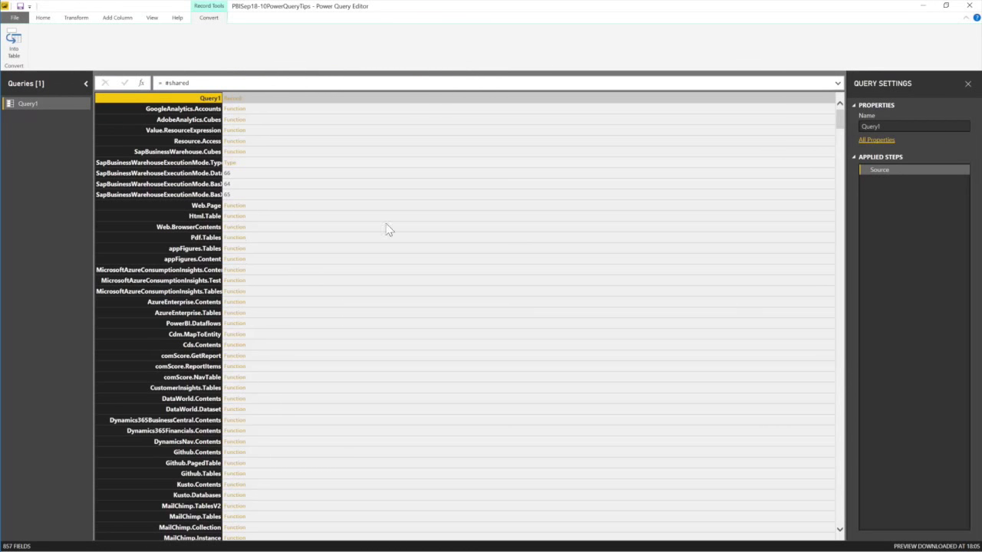
- Scroll the 857-field #shared record and convert it Into Table with Name and Value columns
drag(841, 125, 842, 165)
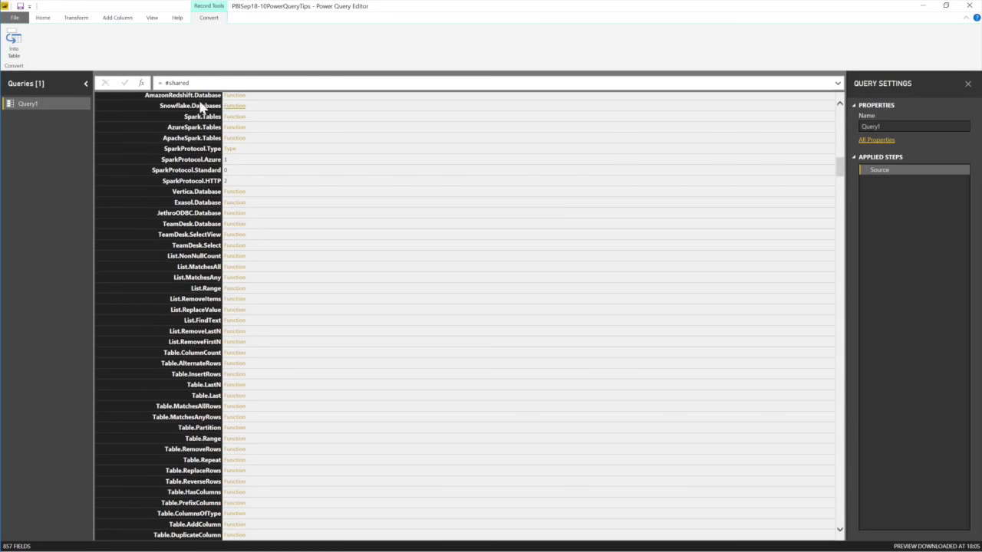
click(13, 46)
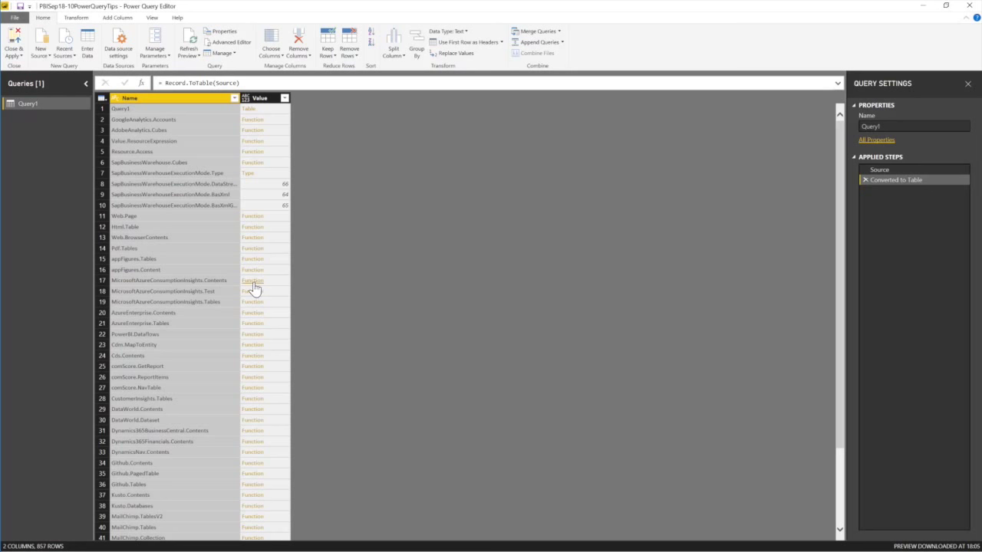
- Filter Name by 'list.da', excluding List.DateTimes and List.DateTimeZones, to keep only List.Dates
click(234, 99)
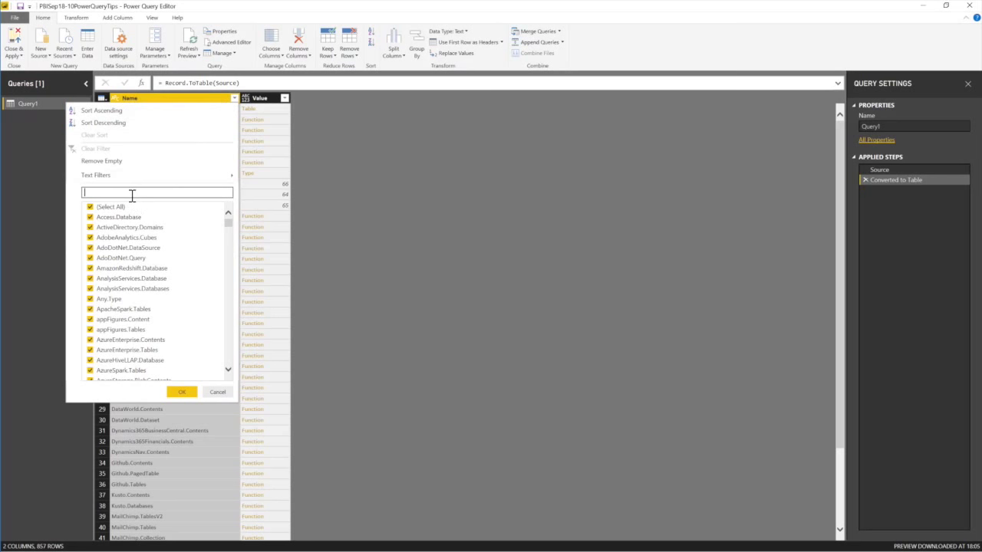
text(list)
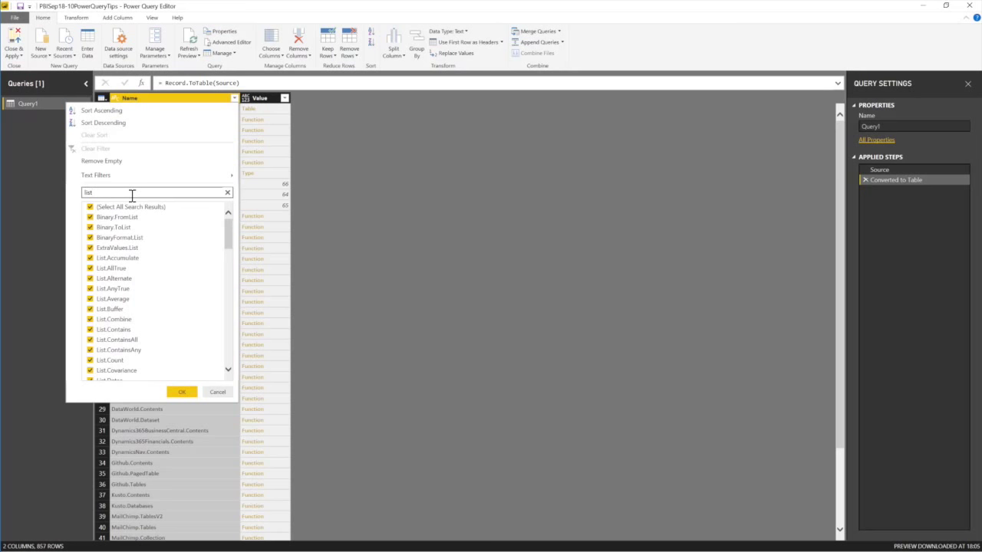
text(.)
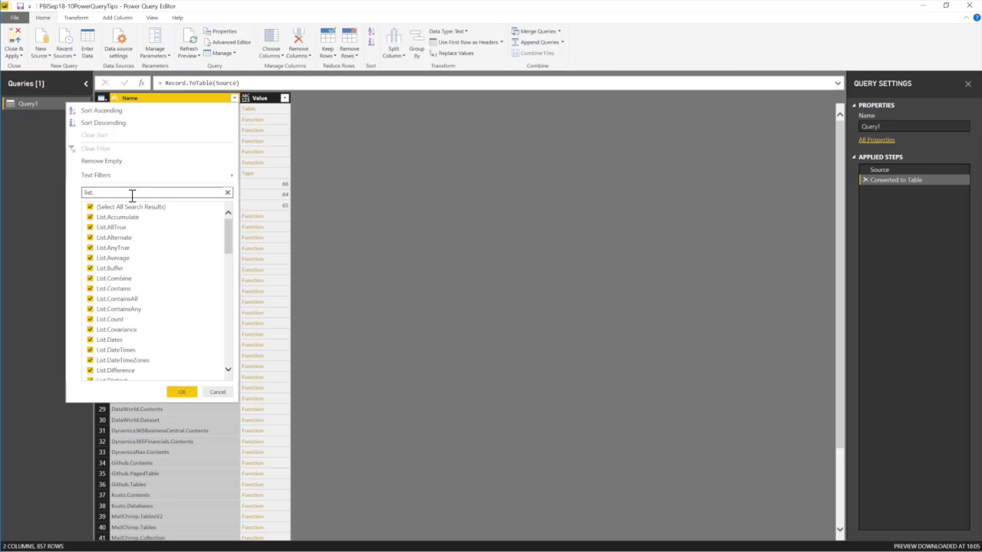
text(da)
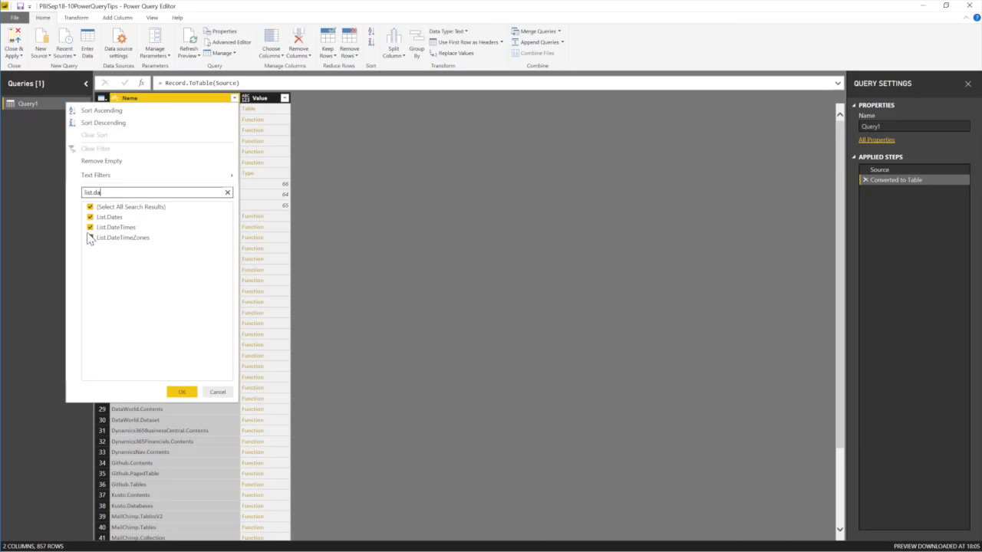
click(91, 227)
click(90, 238)
click(182, 393)
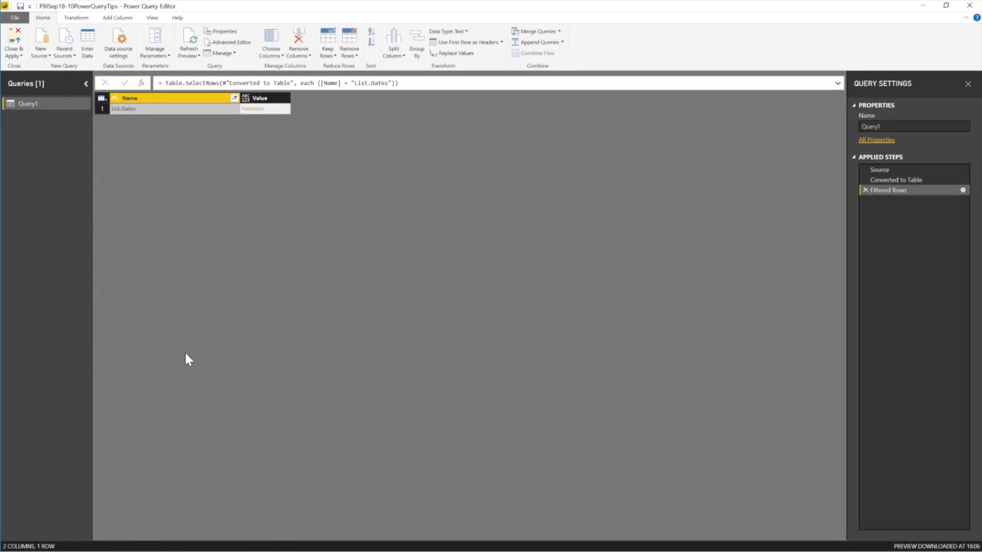
click(252, 115)
- Open the List.Dates invoke dialog and pick 1 September 2018 as the start from the calendar
click(251, 115)
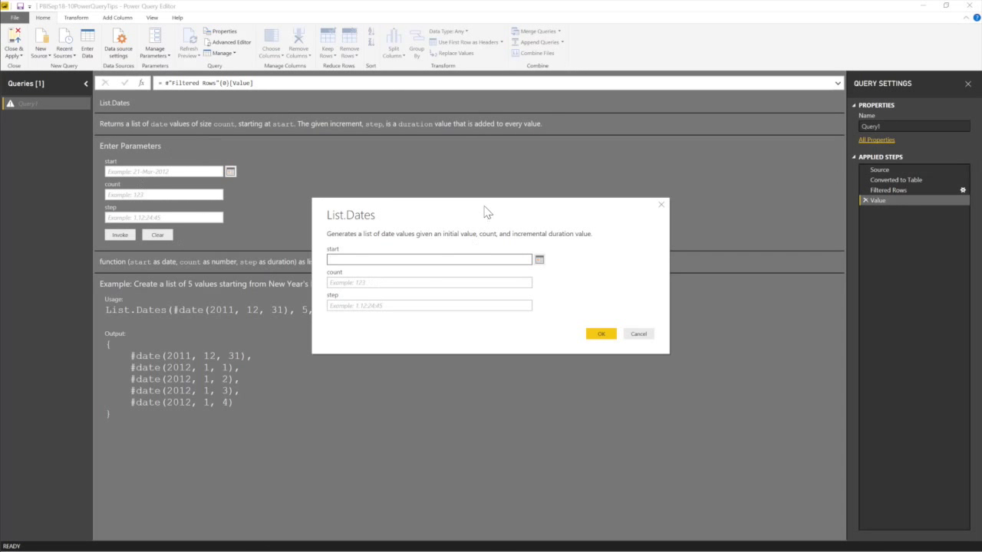
drag(485, 213, 497, 155)
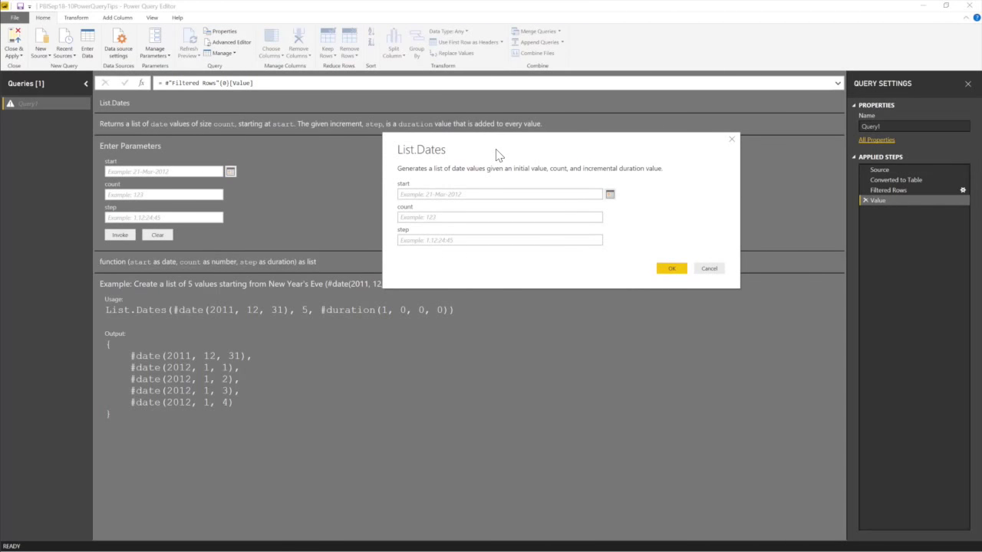
click(447, 194)
click(610, 195)
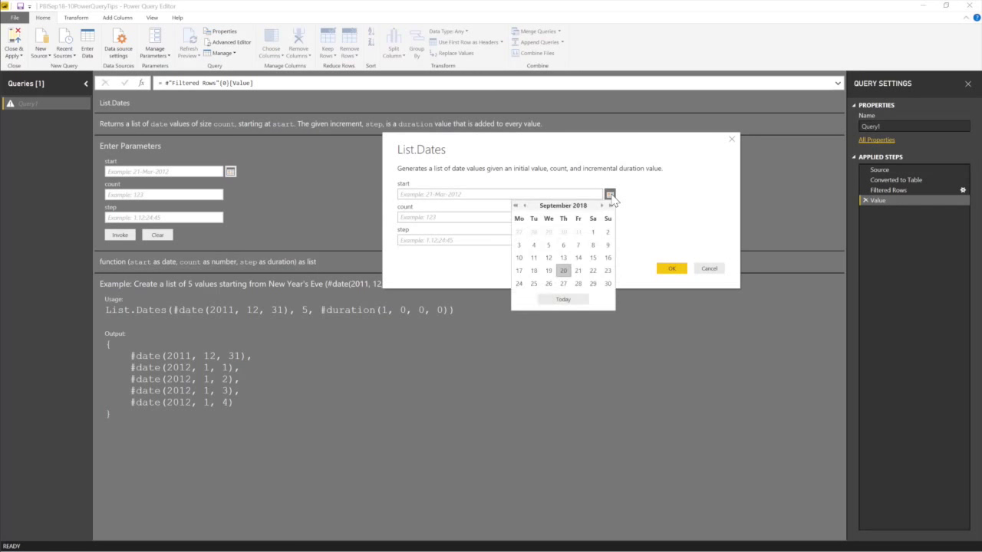
click(597, 231)
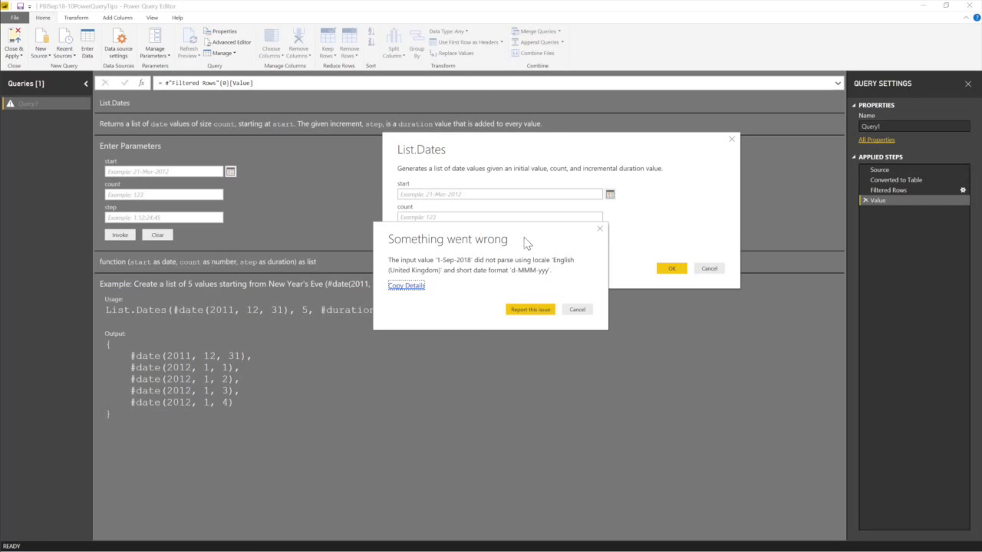
drag(526, 241, 629, 258)
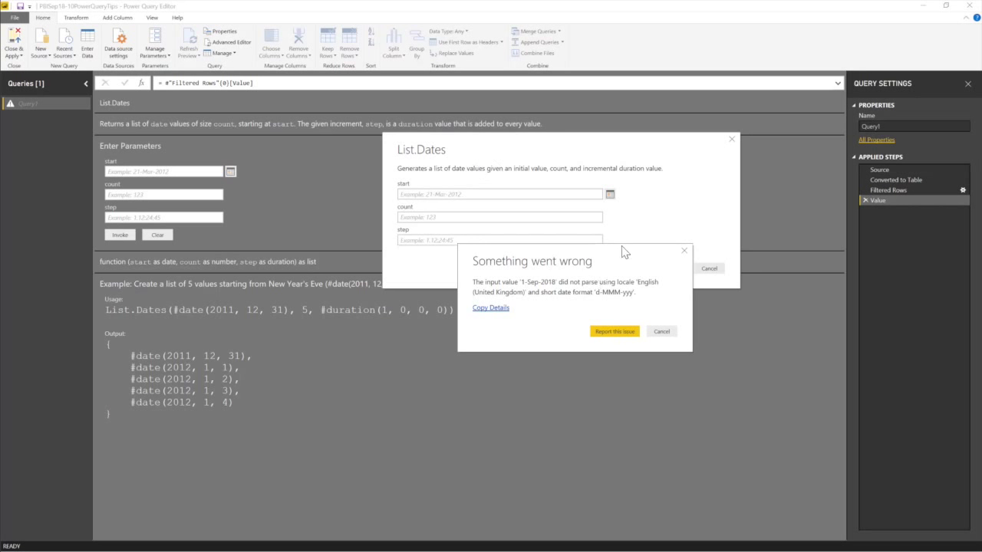
- Dismiss the parse error and re-enter the start date as 1/9/2018
drag(635, 258, 633, 258)
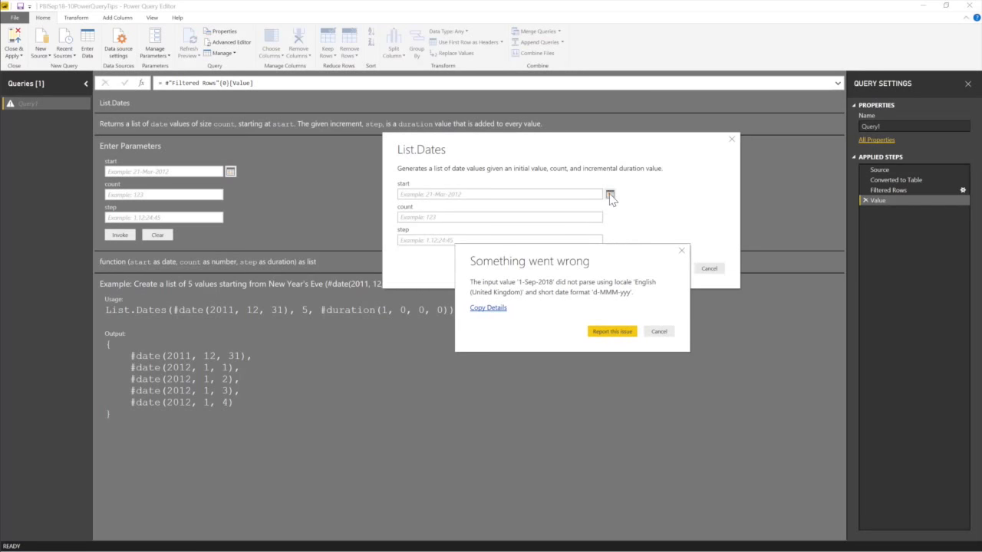
click(681, 252)
click(460, 195)
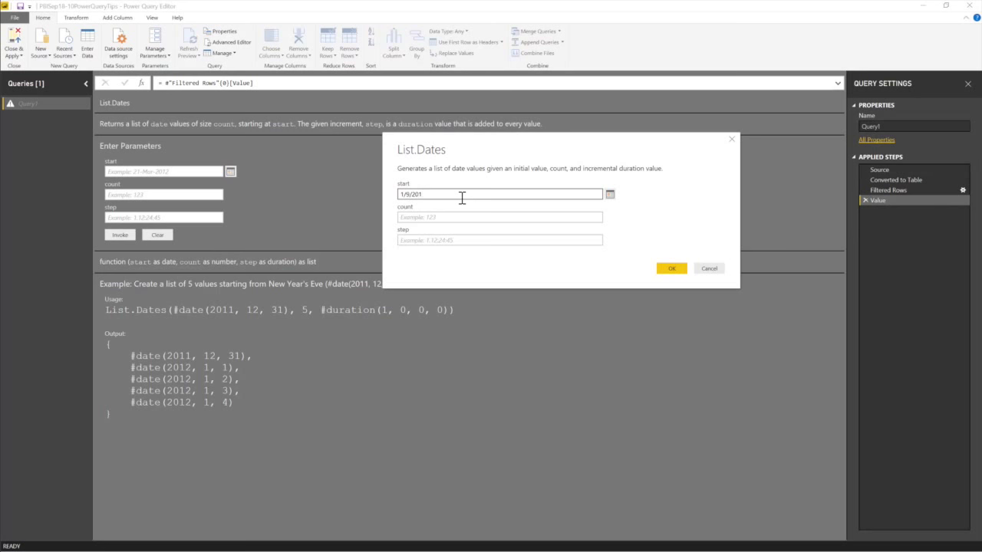
click(414, 217)
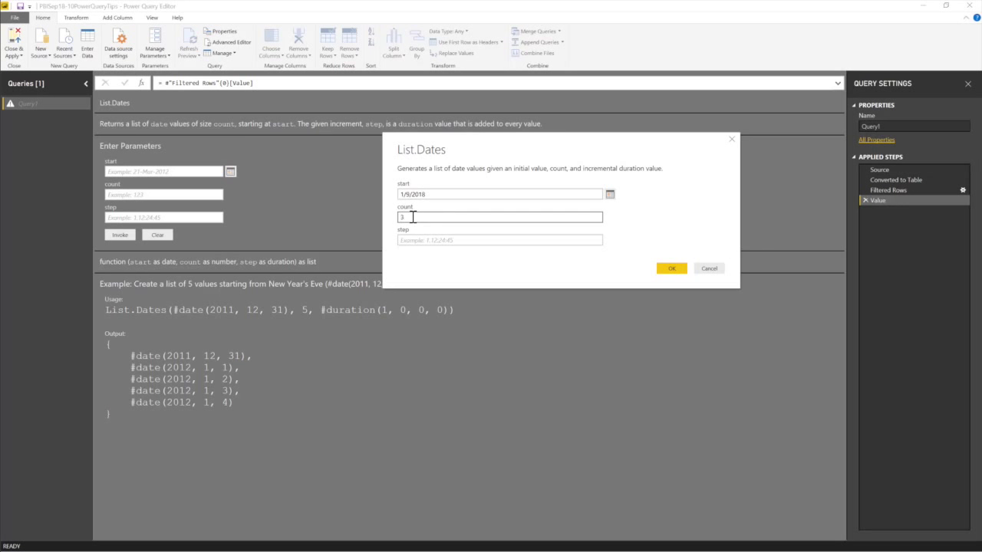
- Invoke List.Dates with start 1/9/2018, count 30 and step 1 to list September's dates
click(418, 241)
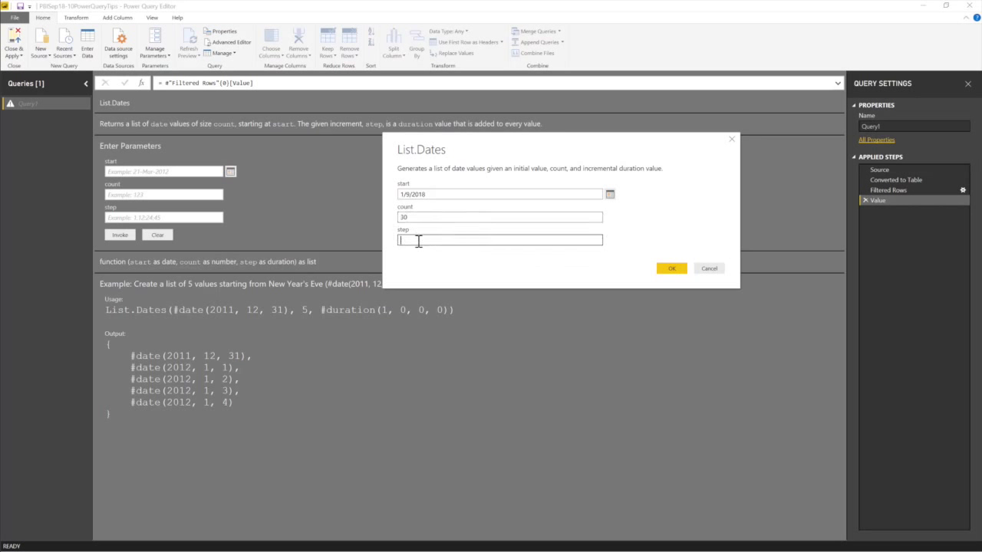
text(1)
click(410, 194)
click(402, 217)
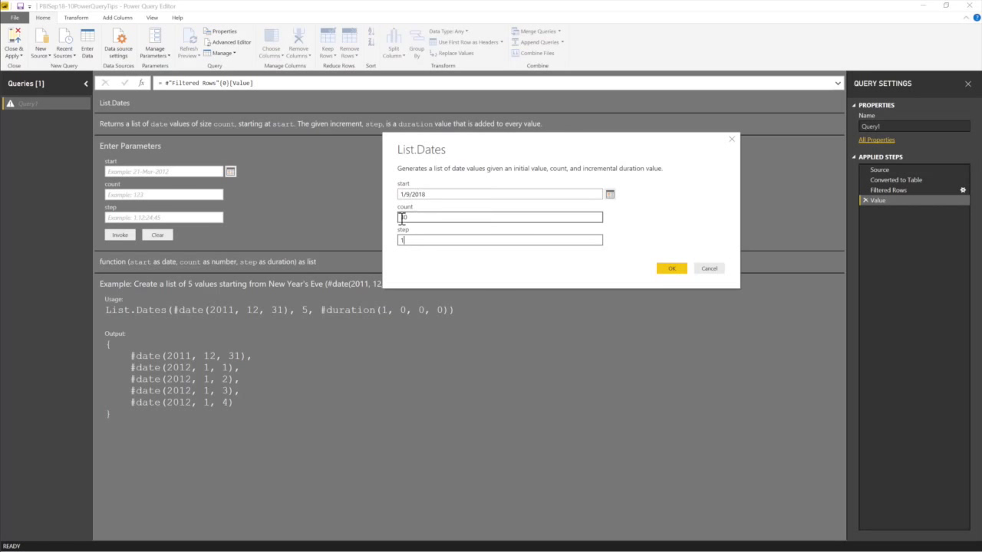
click(407, 241)
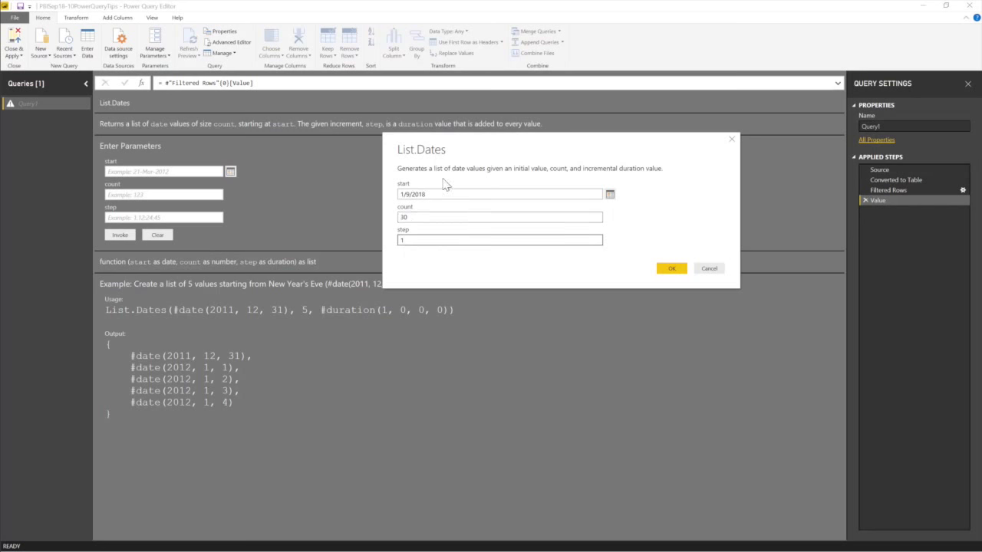
click(675, 269)
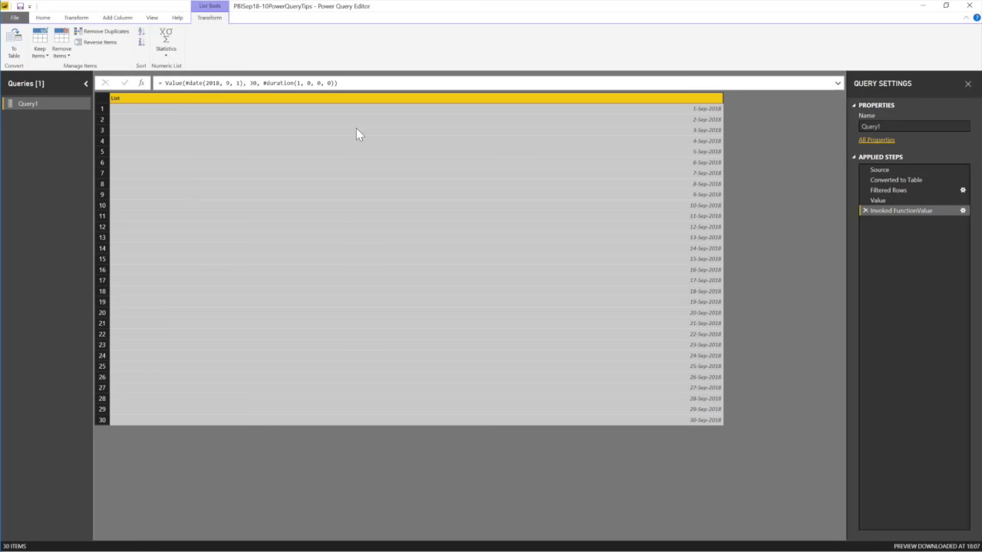
- Convert the 30-date list to a table with default settings, giving Column1
click(12, 47)
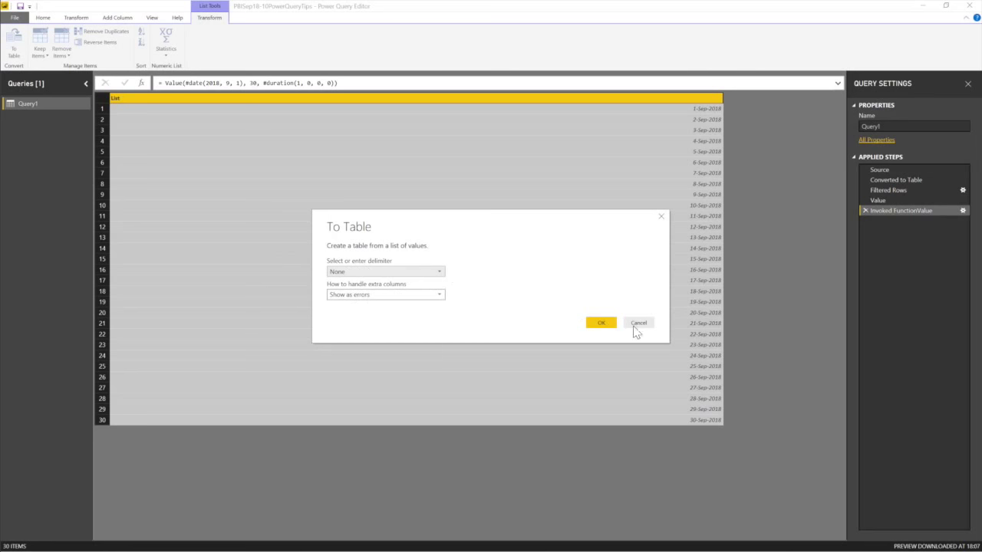
click(605, 322)
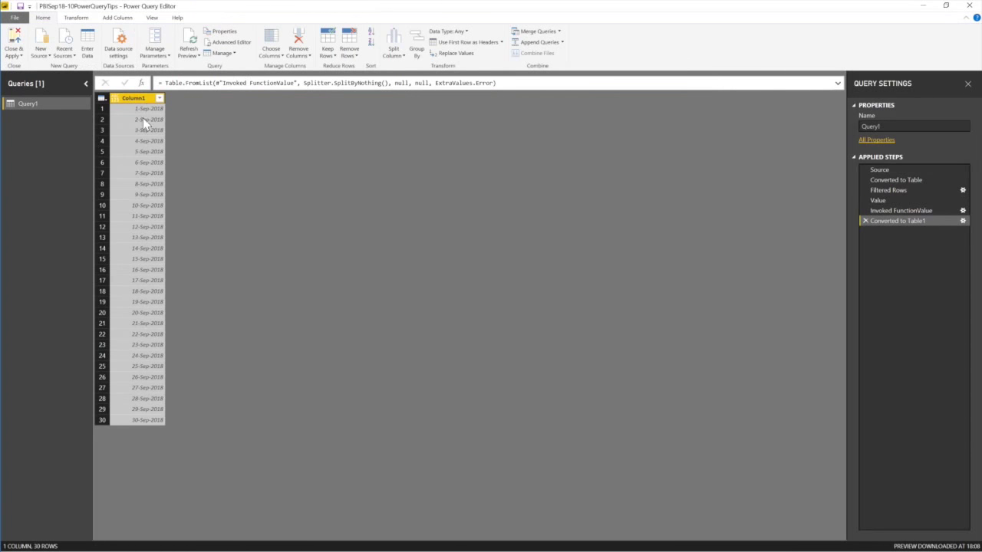
- Rename Column1 to Date and set its data type to Date
double_click(135, 100)
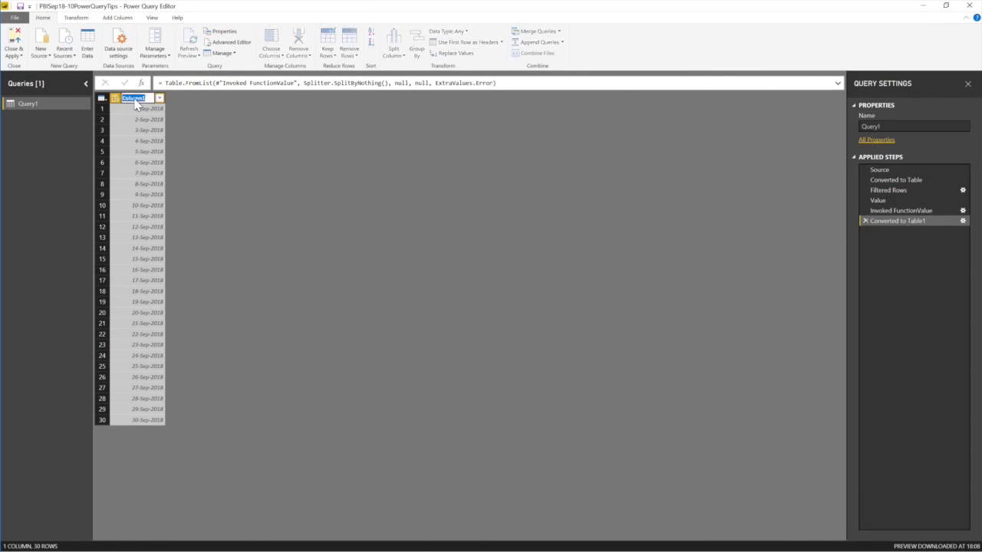
text(Date)
key(Return)
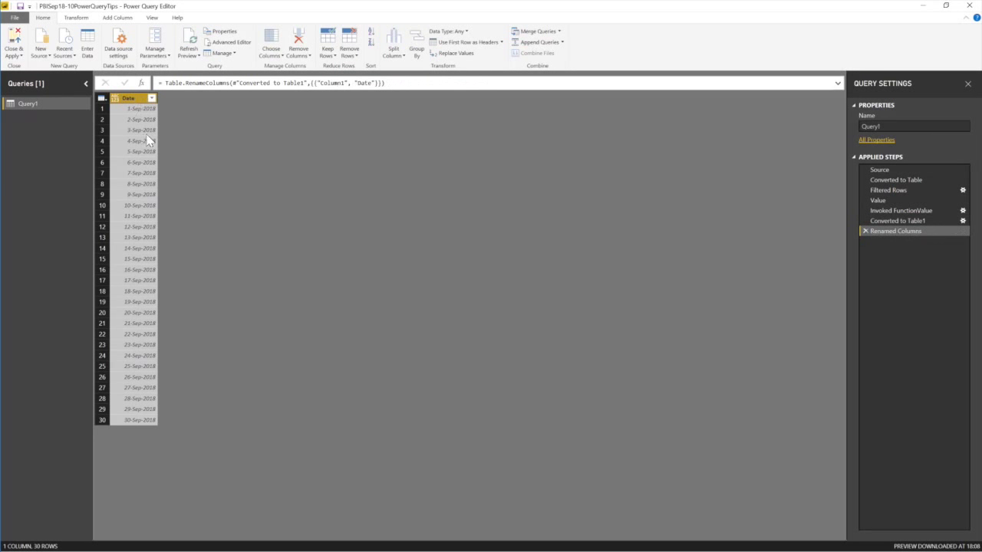
click(453, 32)
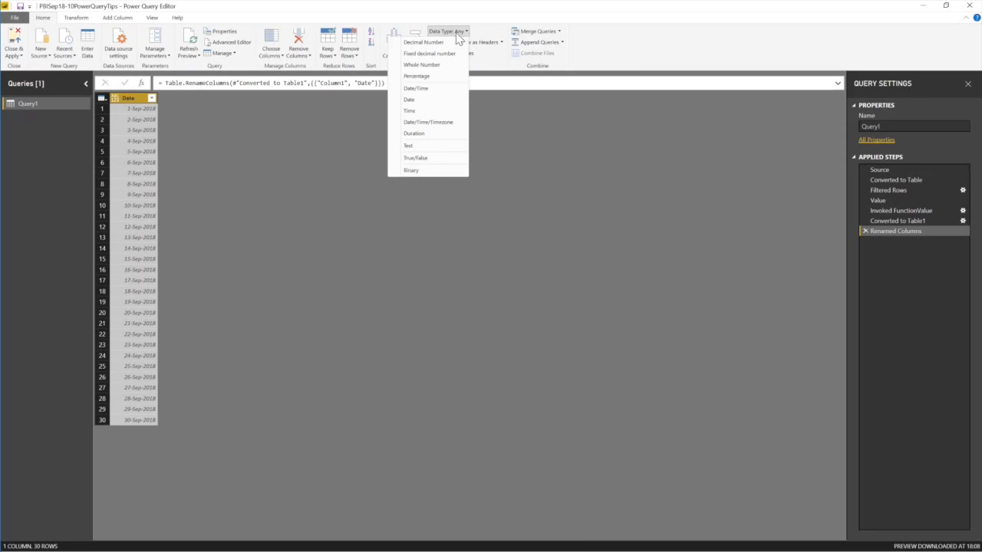
click(418, 99)
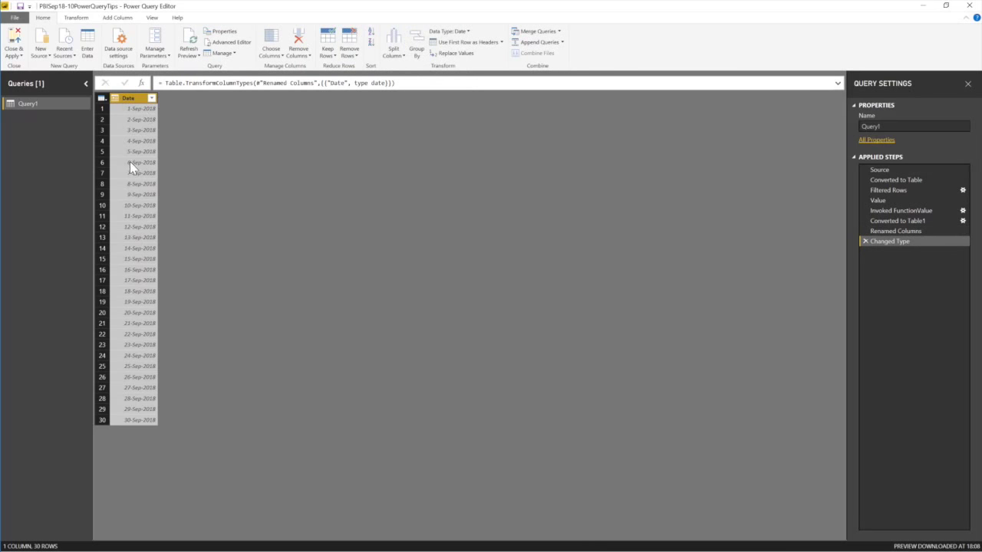
click(20, 59)
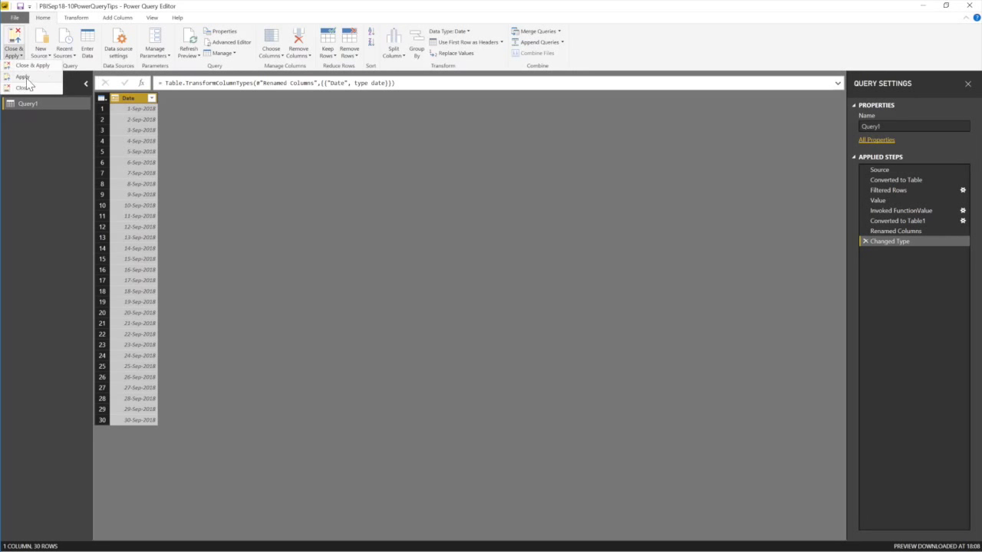
- Dismiss the apply options and rename the query, first to DateTable, then to ListFunctions
click(902, 125)
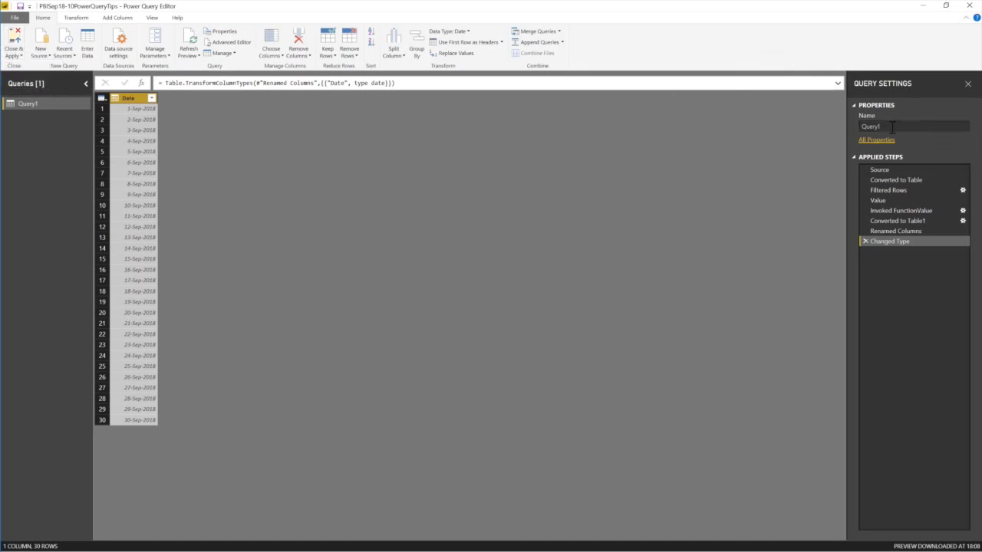
double_click(859, 126)
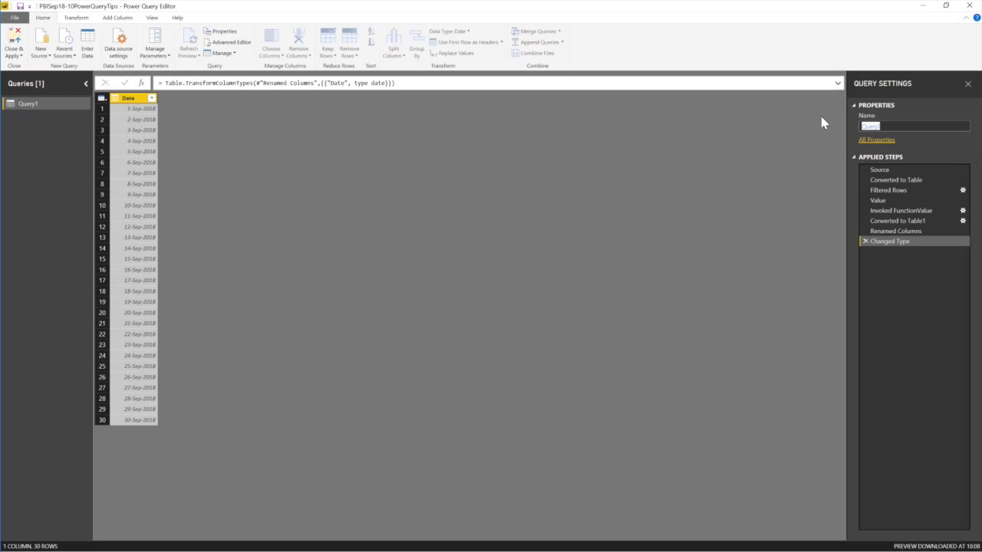
text(DateTable)
double_click(891, 127)
text(ListFunctions)
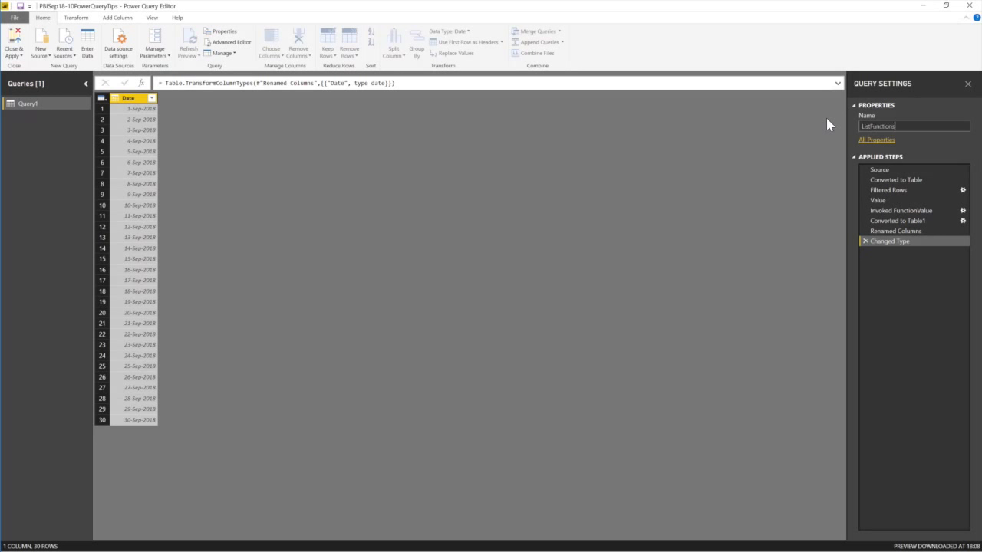